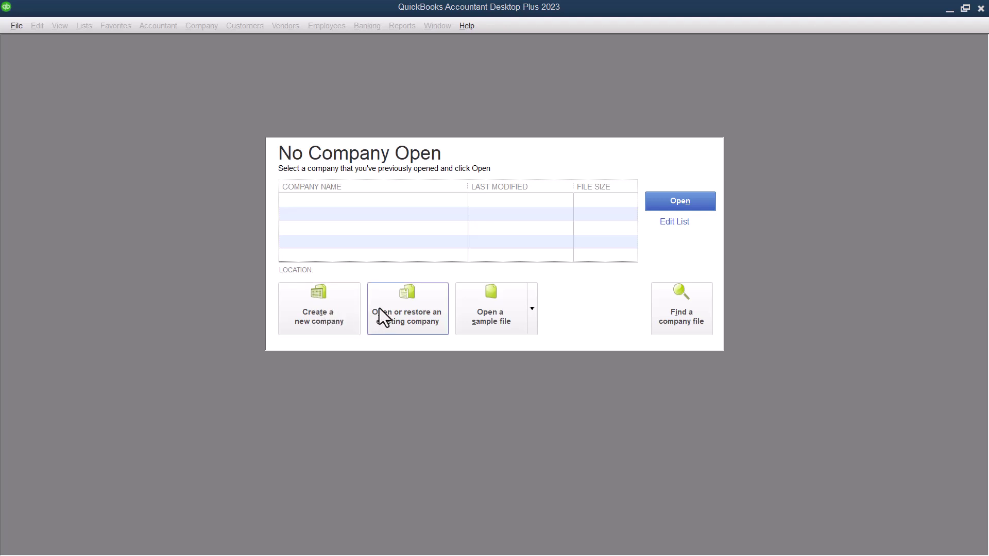
Start a new company file set up for yourself as the admin.
left_click(329, 315)
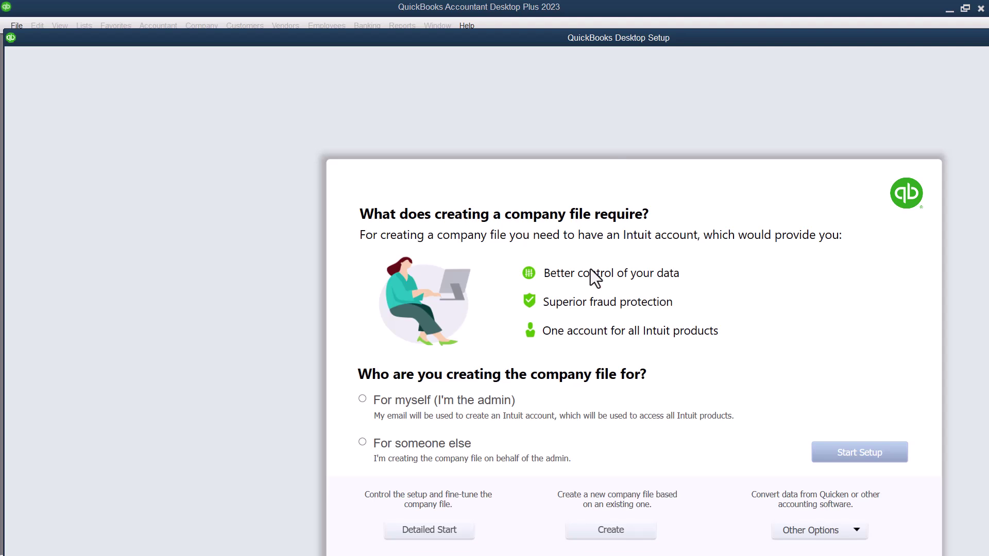
left_click(362, 399)
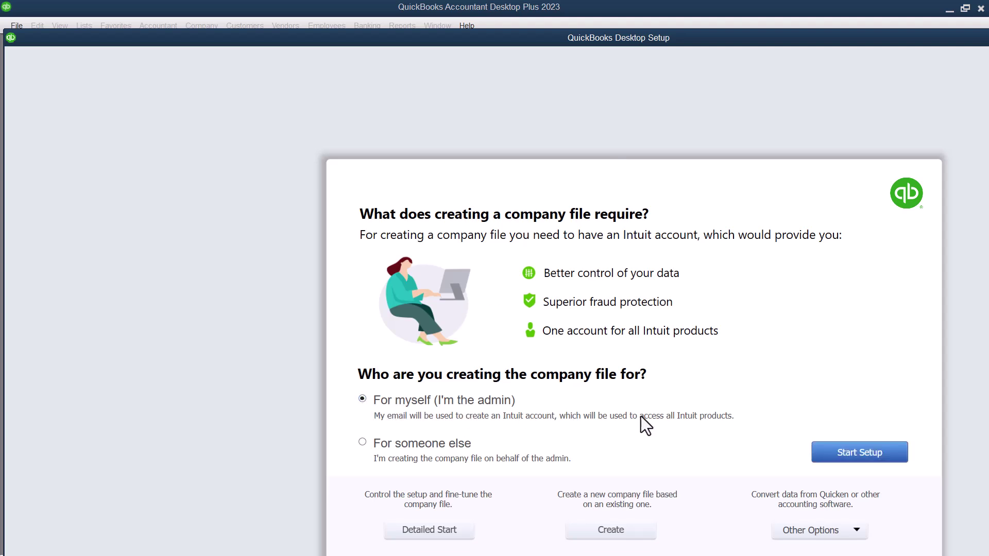
left_click(873, 451)
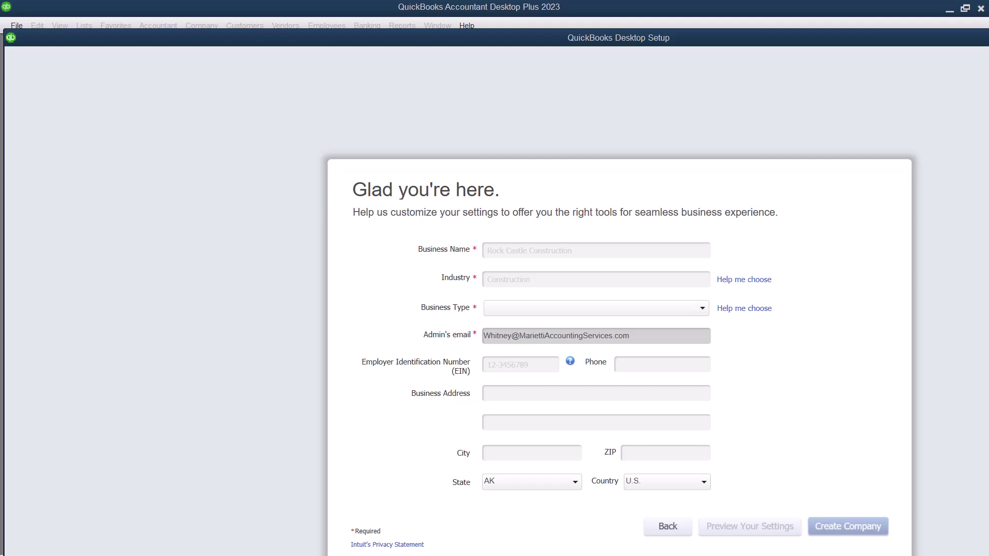
Name the business 'ABC Construction LLC' and pick Construction General Contractor as its industry.
left_click(560, 248)
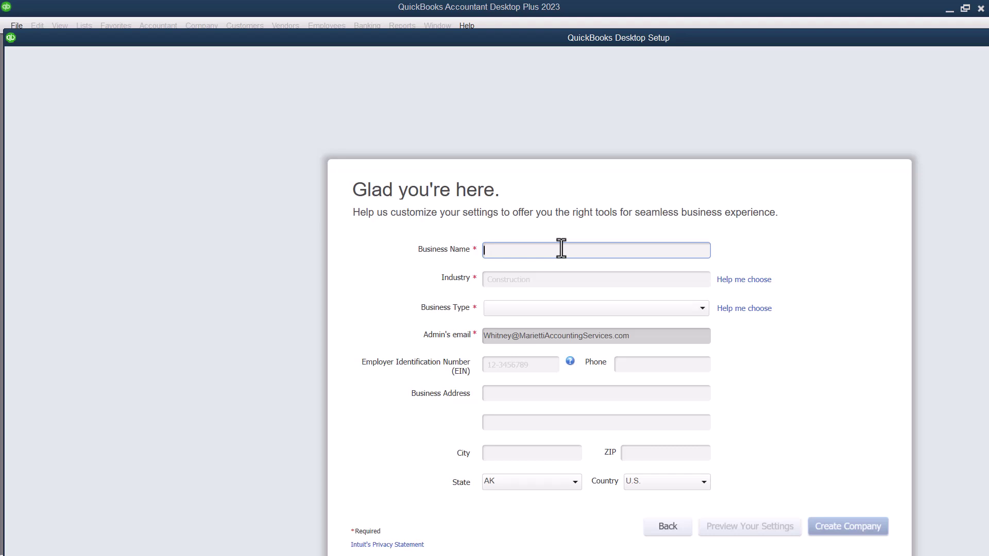
type("ABC Construction LLC")
left_click(560, 278)
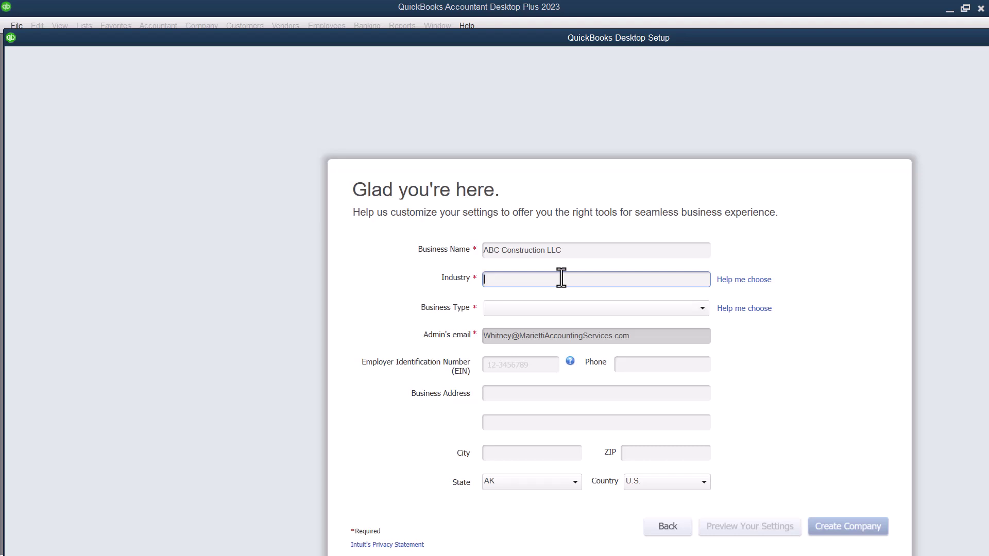
type("cons")
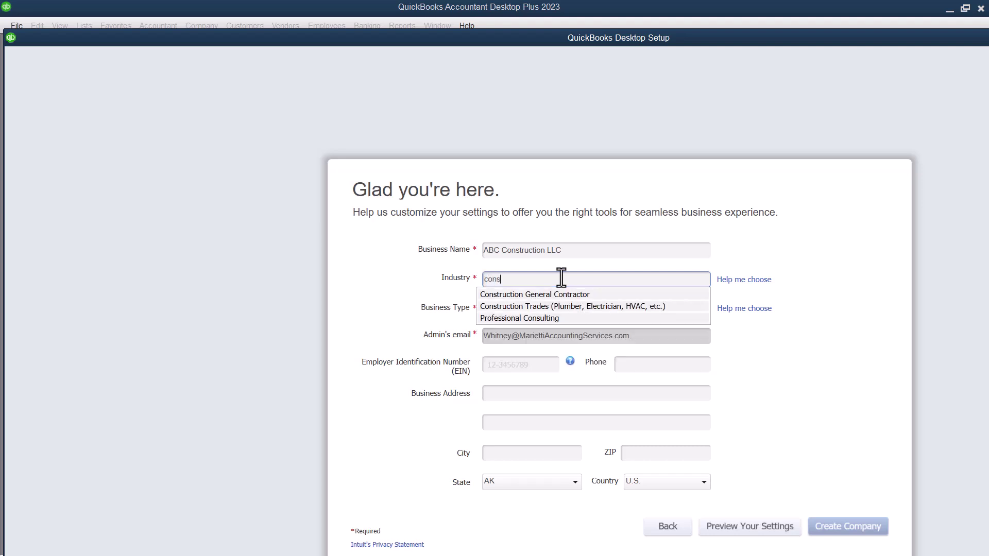
key("BackSpace")
key("BackSpace")
key("BackSpace")
key("BackSpace")
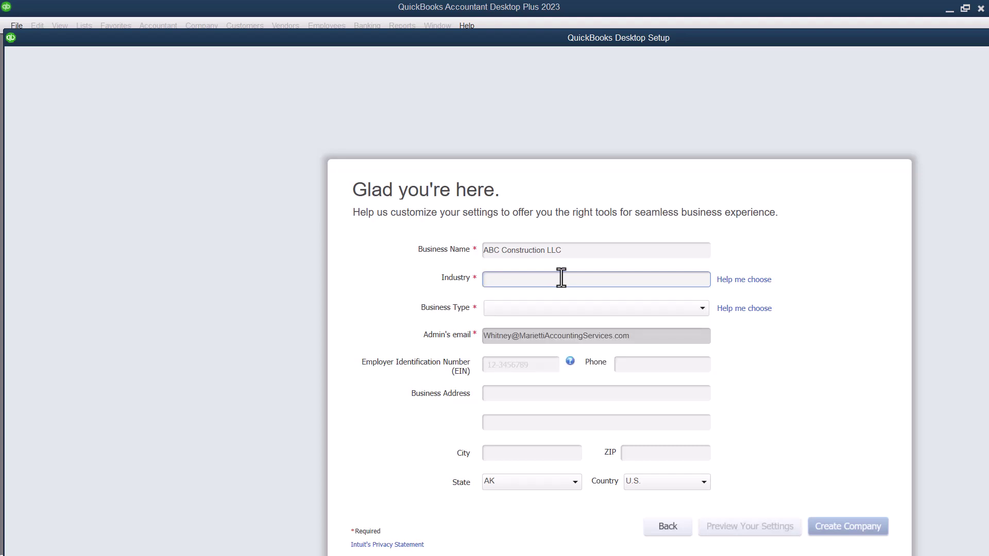
type("ret")
key("BackSpace")
key("BackSpace")
key("BackSpace")
type("ve")
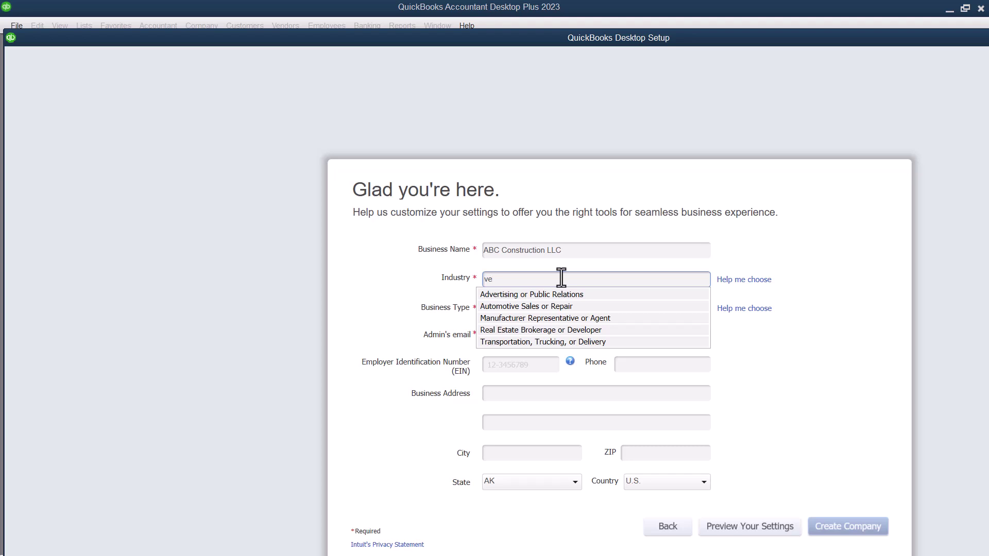
key("BackSpace")
key("BackSpace")
type("medi")
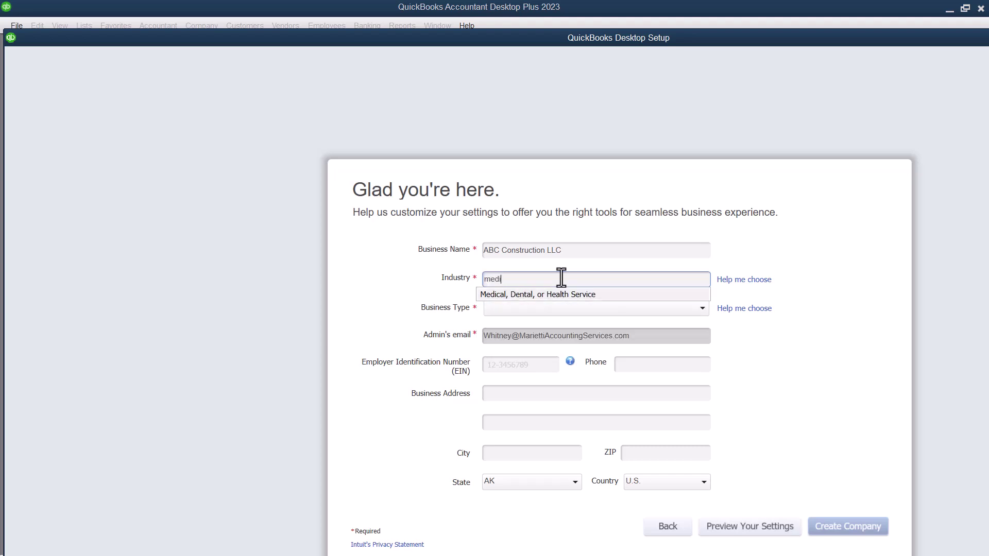
key("BackSpace")
key("BackSpace")
key("BackSpace")
key("BackSpace")
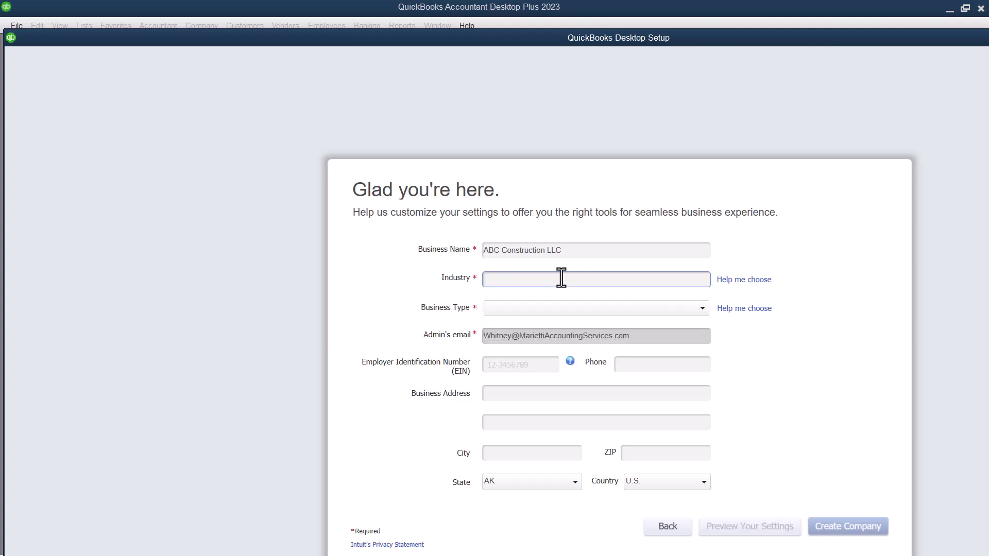
type("lo")
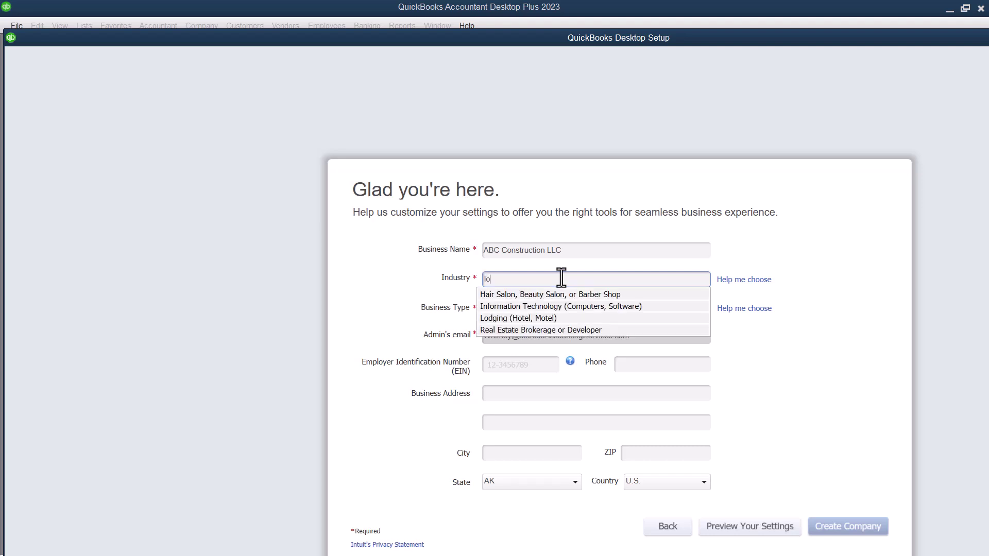
type("d")
key("BackSpace")
key("BackSpace")
key("BackSpace")
type("const")
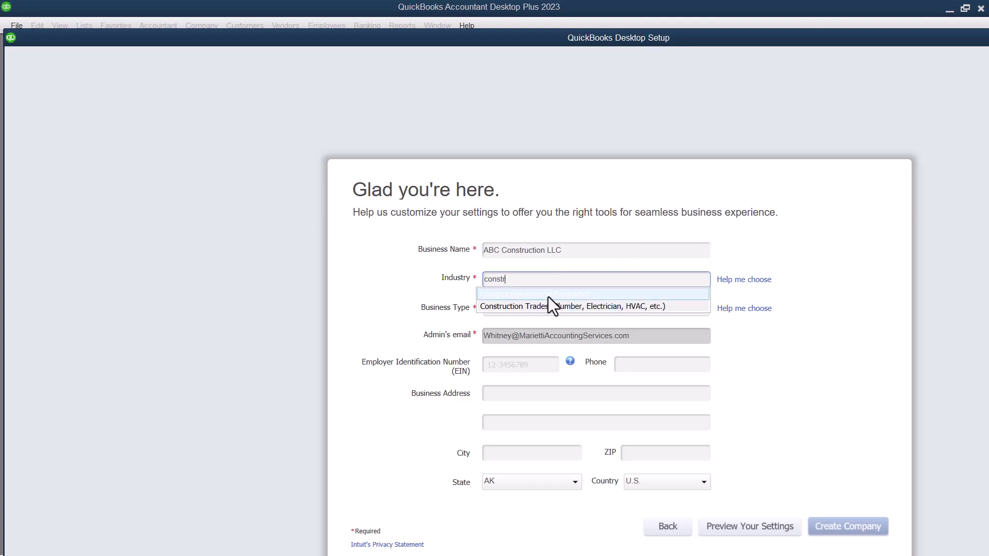
type("r")
left_click(548, 296)
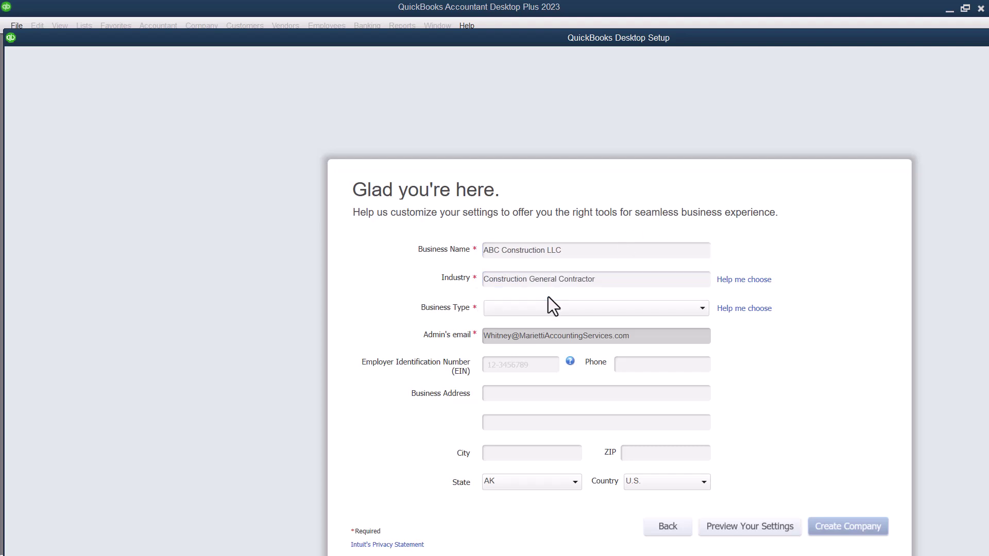
Choose S Corporation from the Business Type list.
left_click(656, 306)
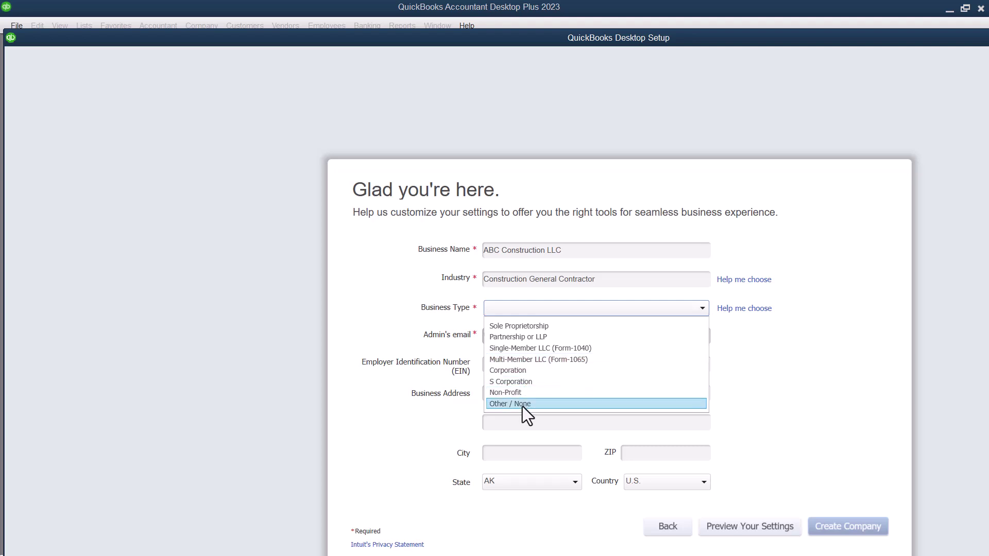
left_click(527, 383)
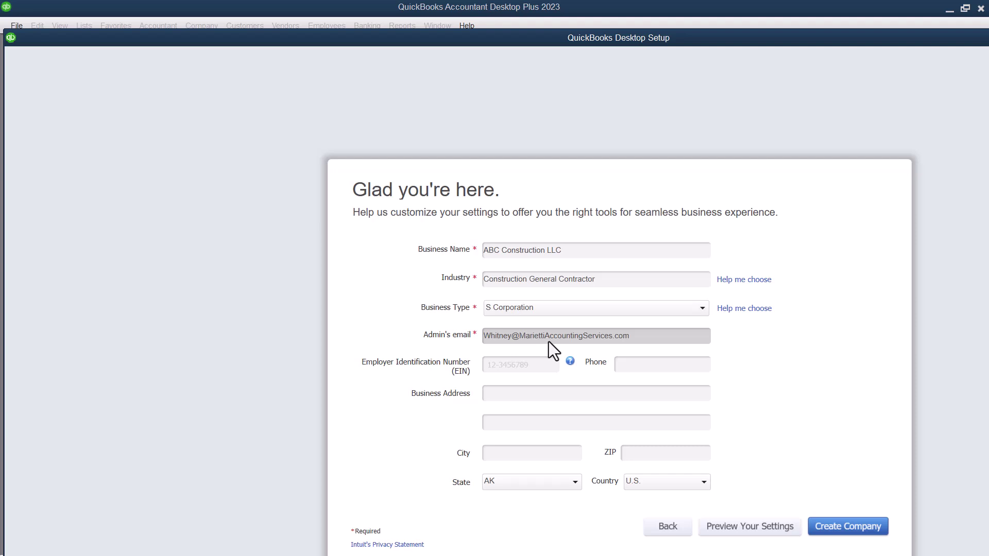
Fill in the company's EIN and business phone number.
left_click(529, 359)
left_click(589, 392)
left_click(537, 361)
type("0000000000")
left_click(634, 364)
type("555")
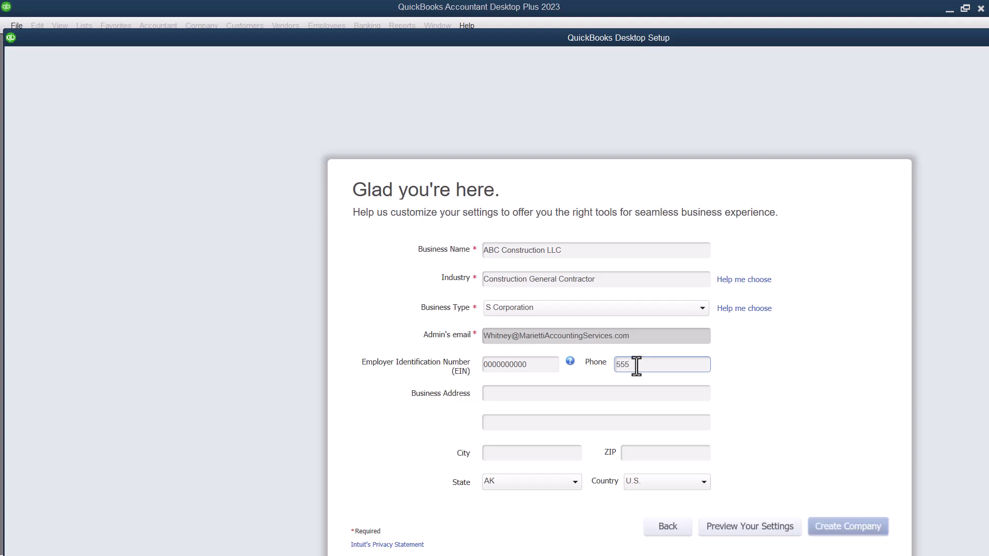
type("5556155")
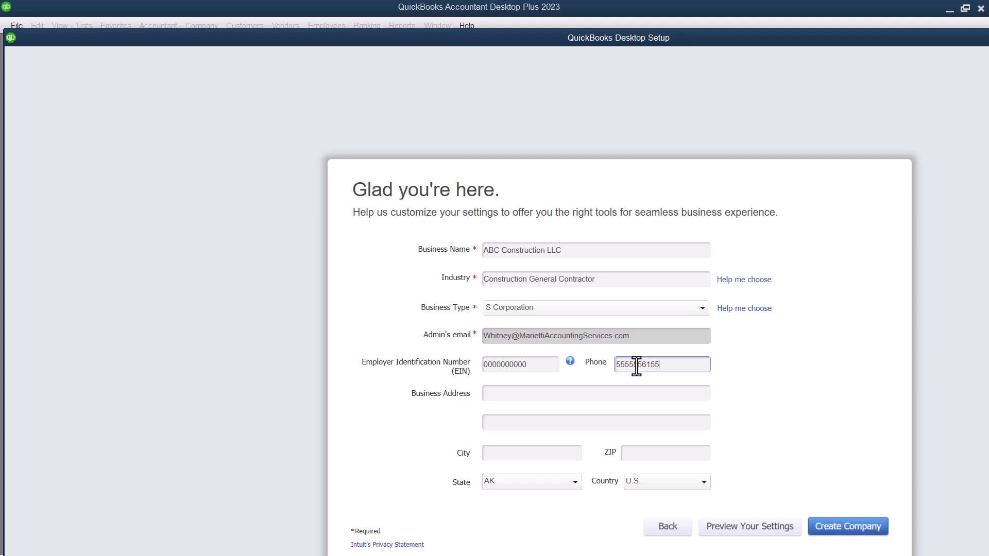
Enter the business street address, city and ZIP code.
left_click(627, 394)
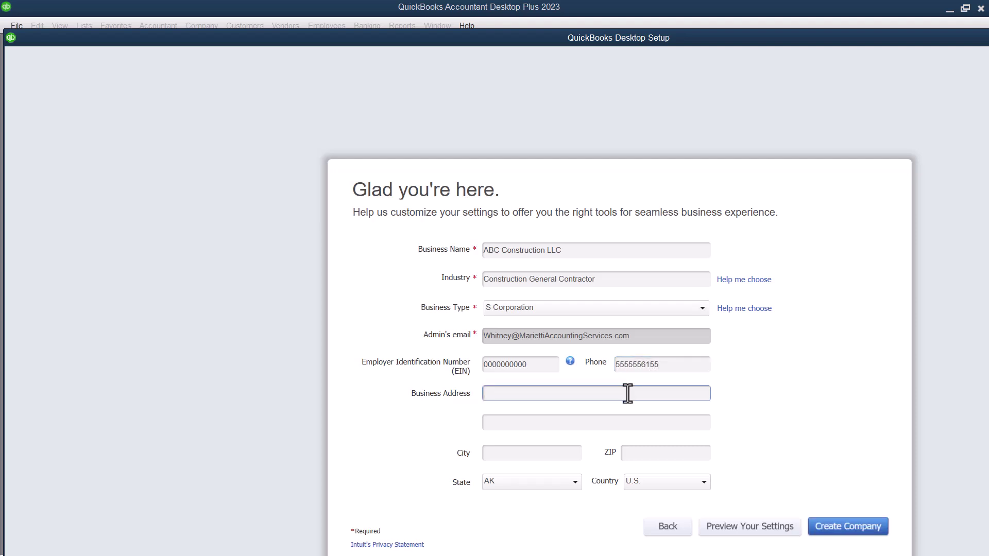
type("101 Spring Street")
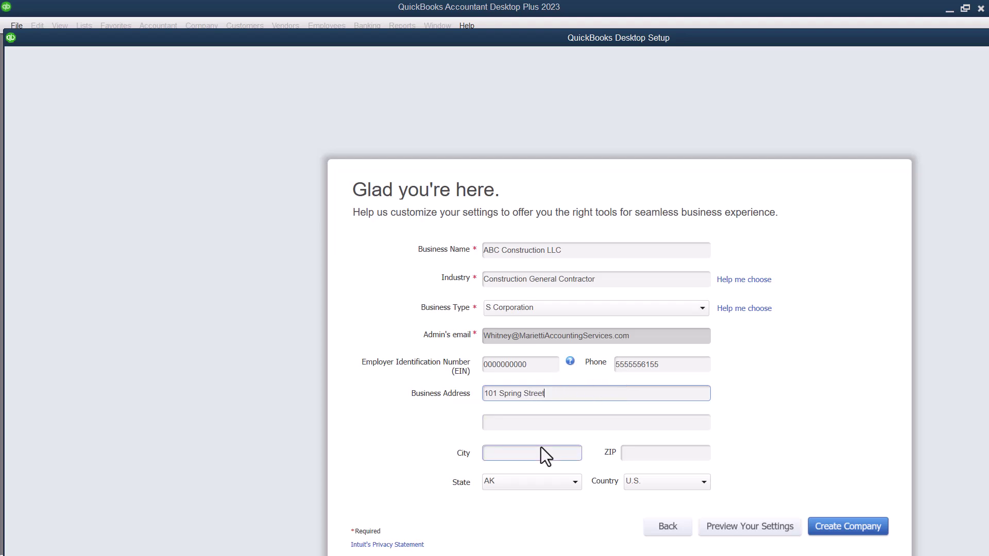
left_click(541, 448)
type("Sun")
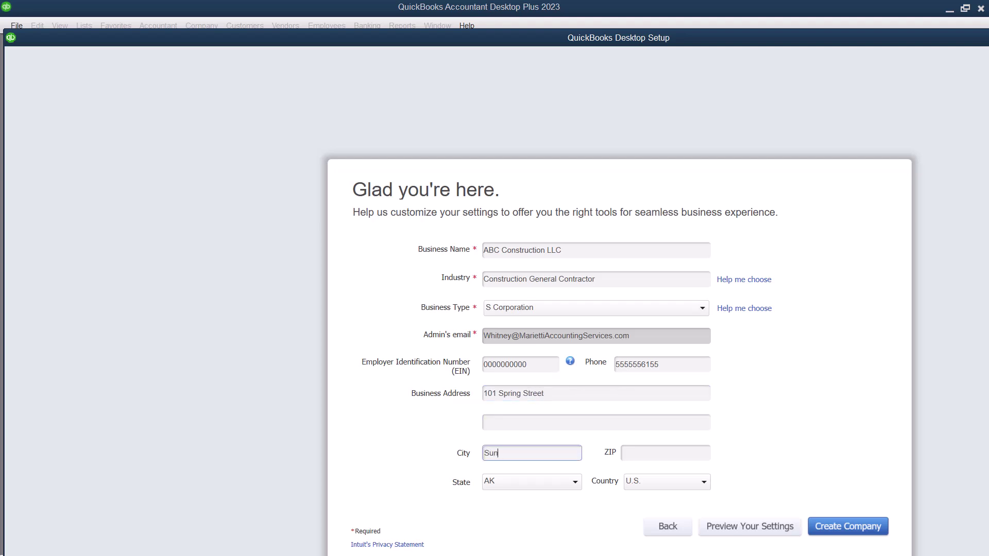
type("nyville")
left_click(660, 453)
type("450114")
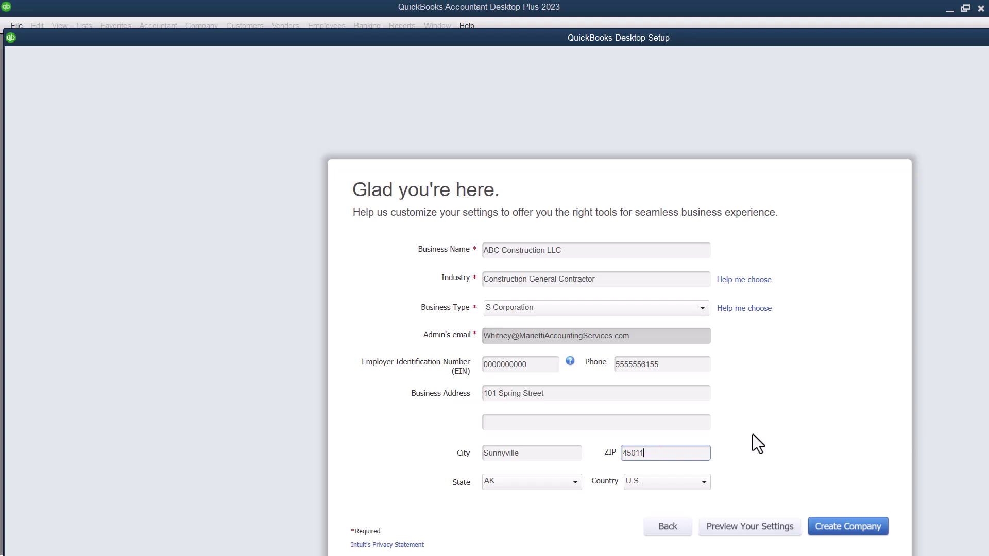
Re-enter the EIN in dashed XX-XXXXXXX format and create the company file.
left_click(830, 529)
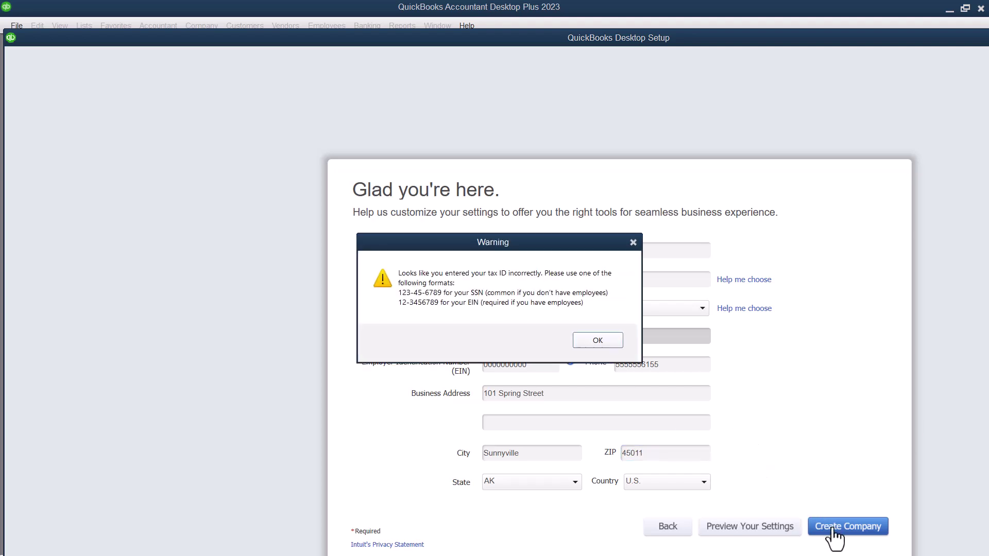
left_click(596, 340)
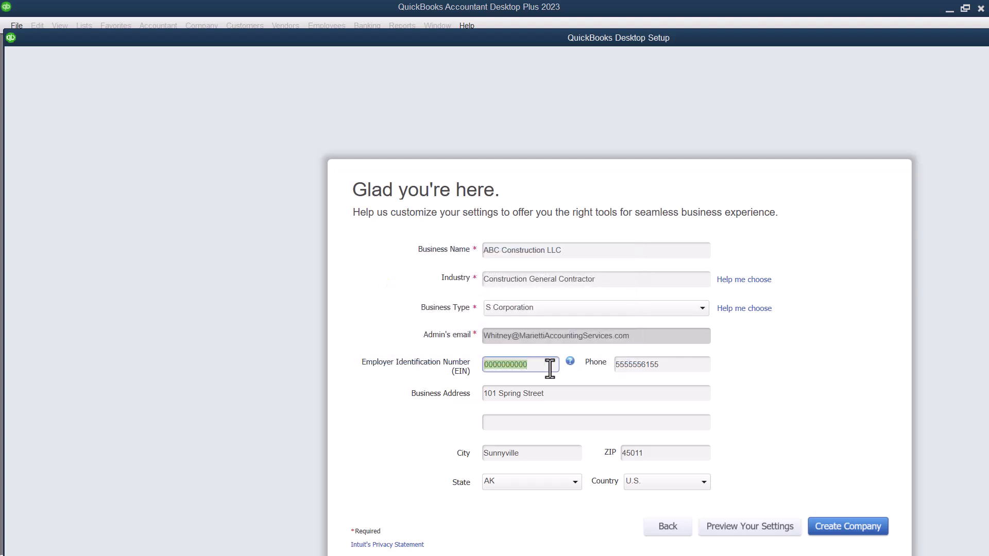
type("00-0000000")
left_click(852, 533)
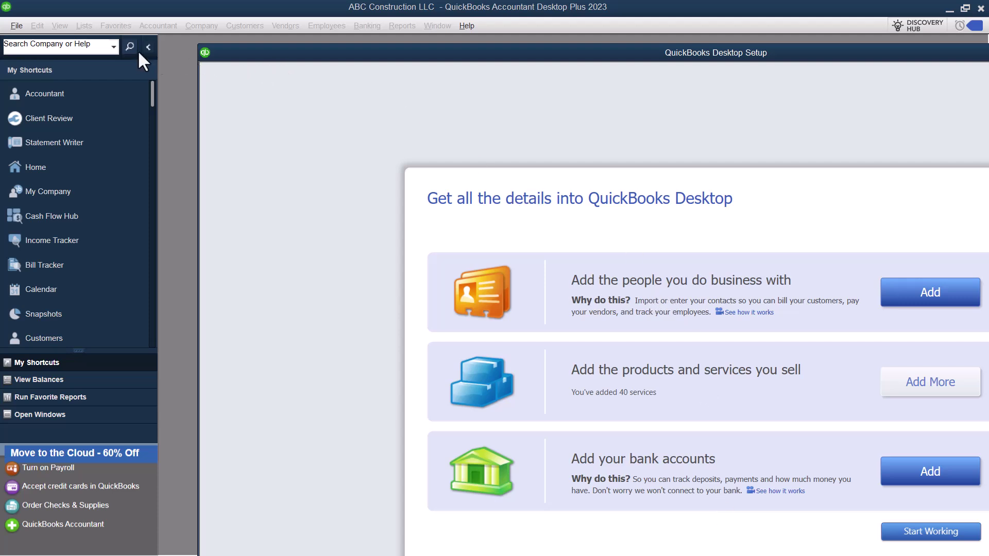
Move the QuickBooks Desktop Setup window left so the whole details screen is visible.
left_click_drag(250, 46, 104, 50)
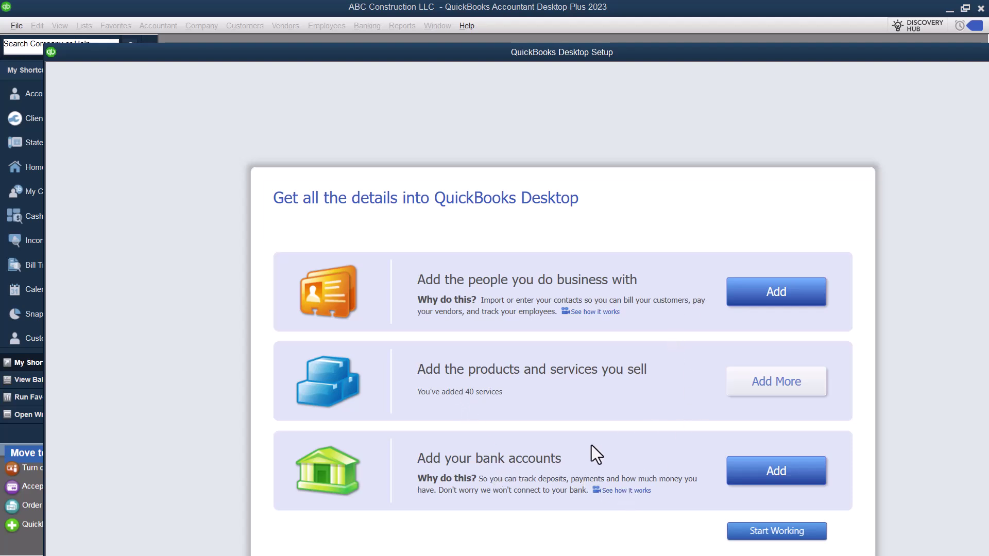
Finish setup with Start Working and close the Usage & Analytics Study notice.
left_click(750, 525)
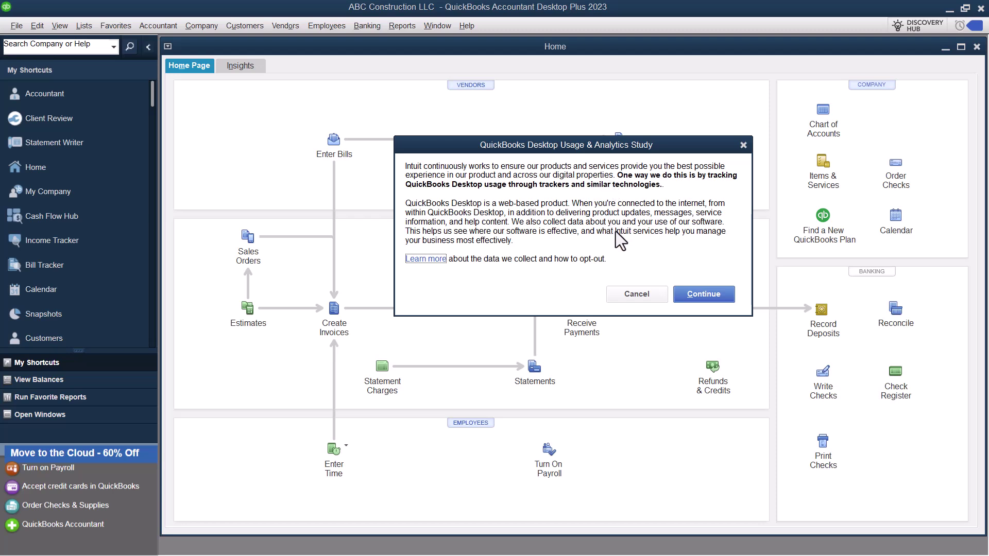
left_click(743, 145)
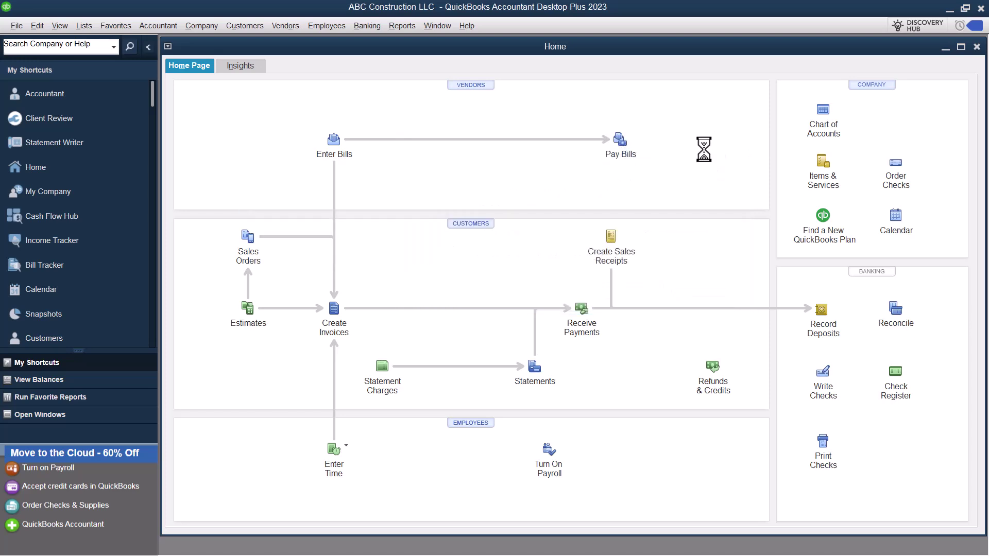